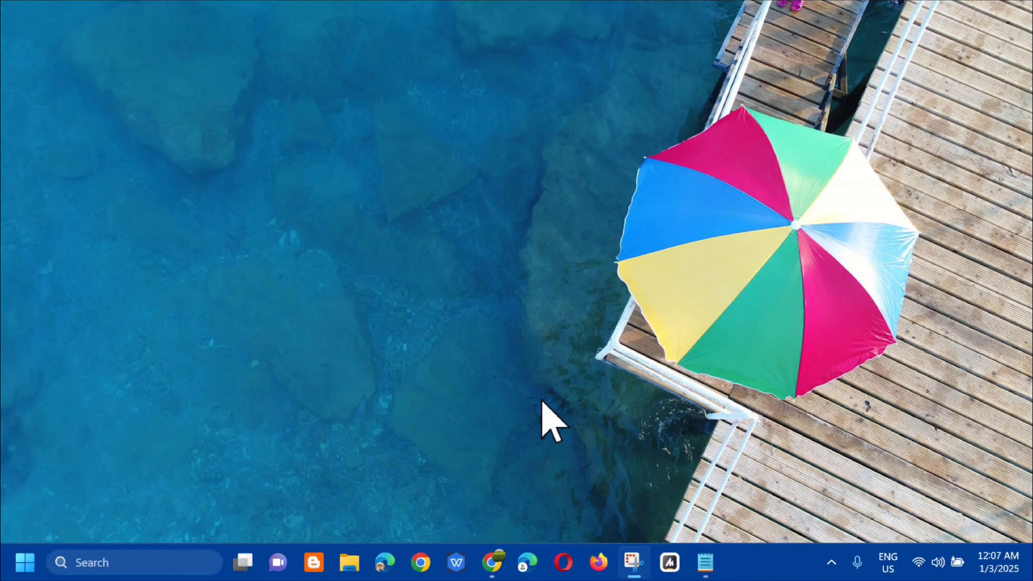
Step: Open the Windows Services console by running services.msc
key("super+x")
key("r")
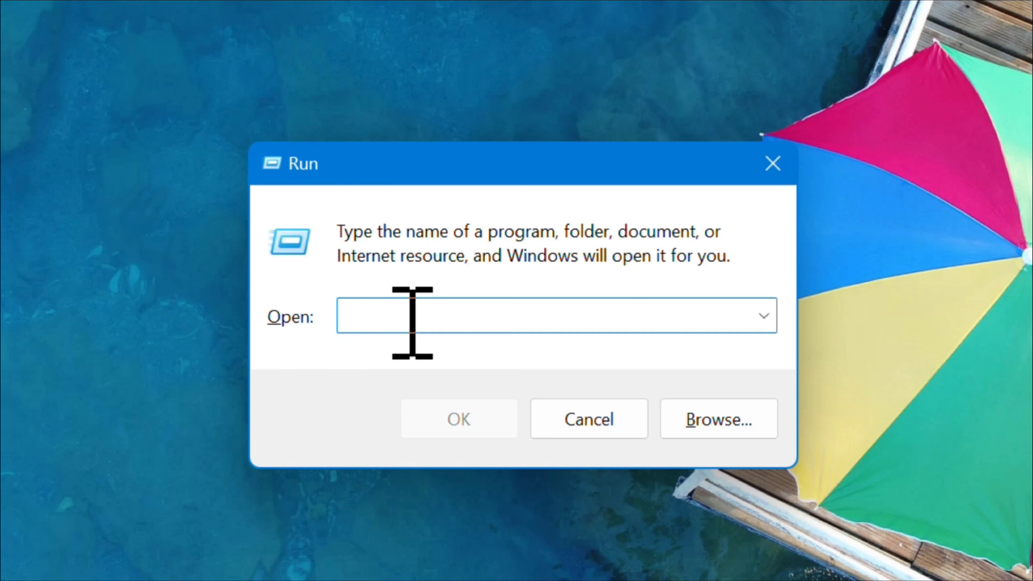
type("se")
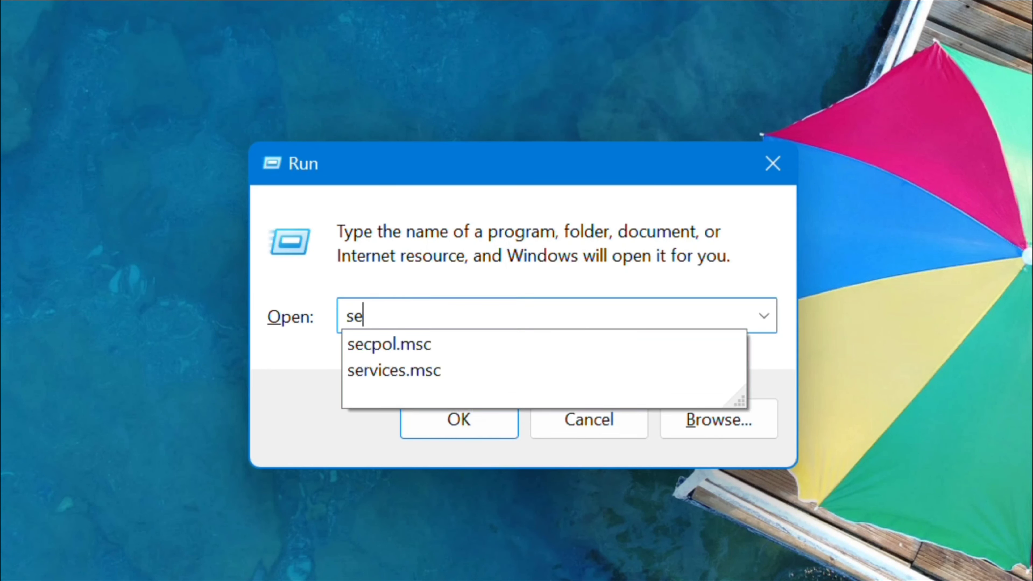
type("rvices.msc")
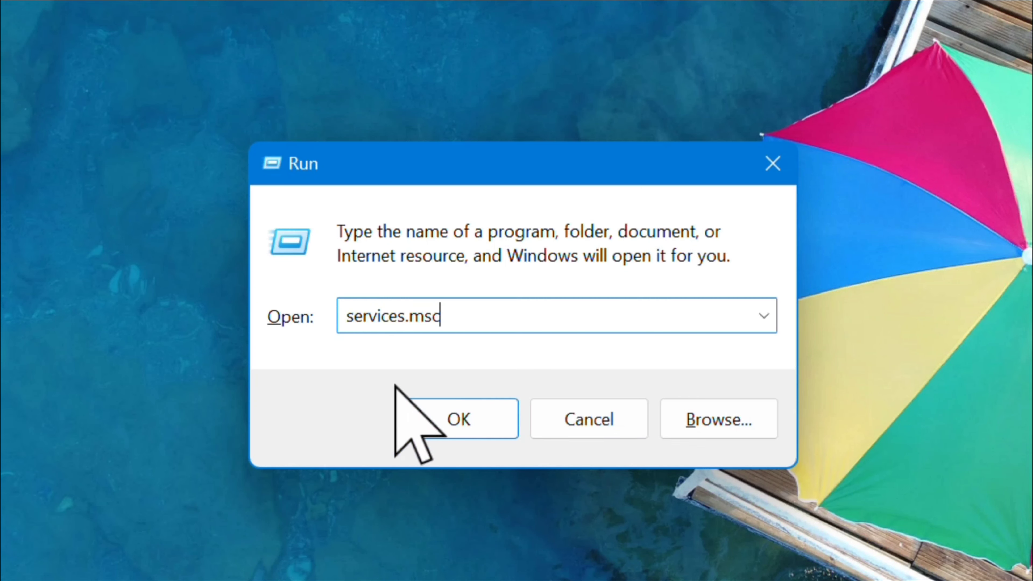
left_click(459, 413)
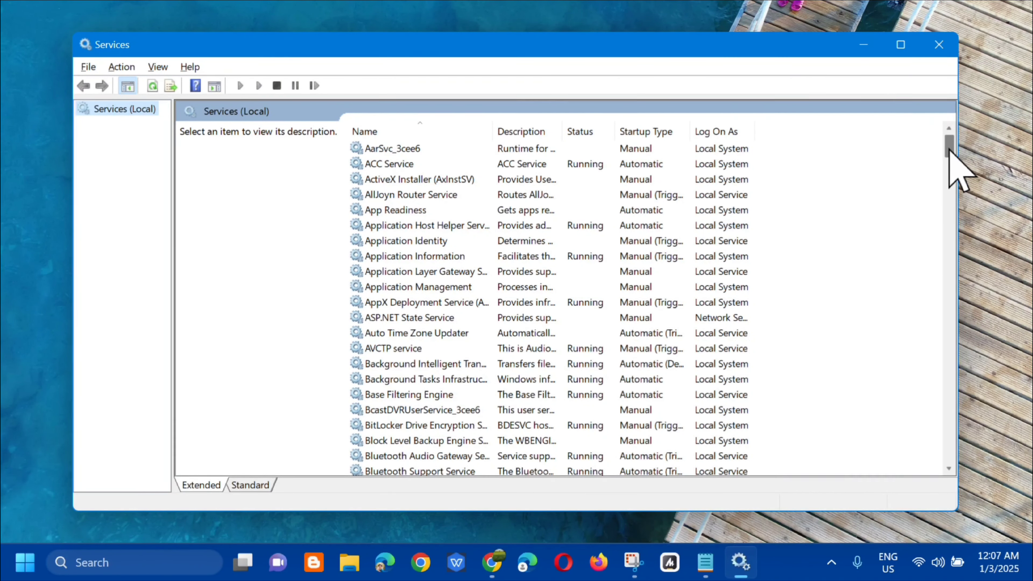
Step: Restart the Bluetooth Support Service together with its dependent service
left_click_drag(949, 150, 949, 163)
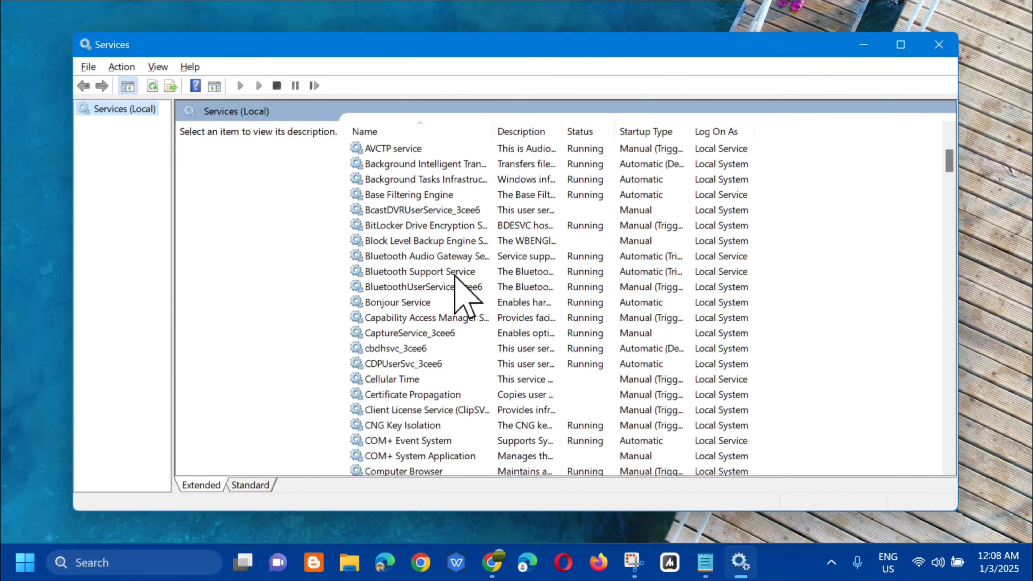
left_click(509, 271)
right_click(509, 271)
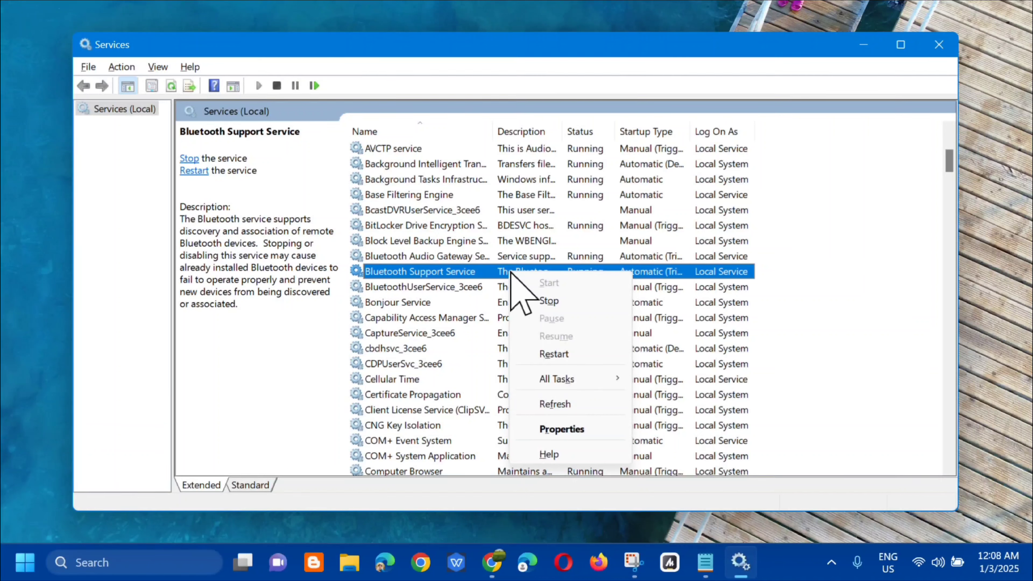
left_click(554, 354)
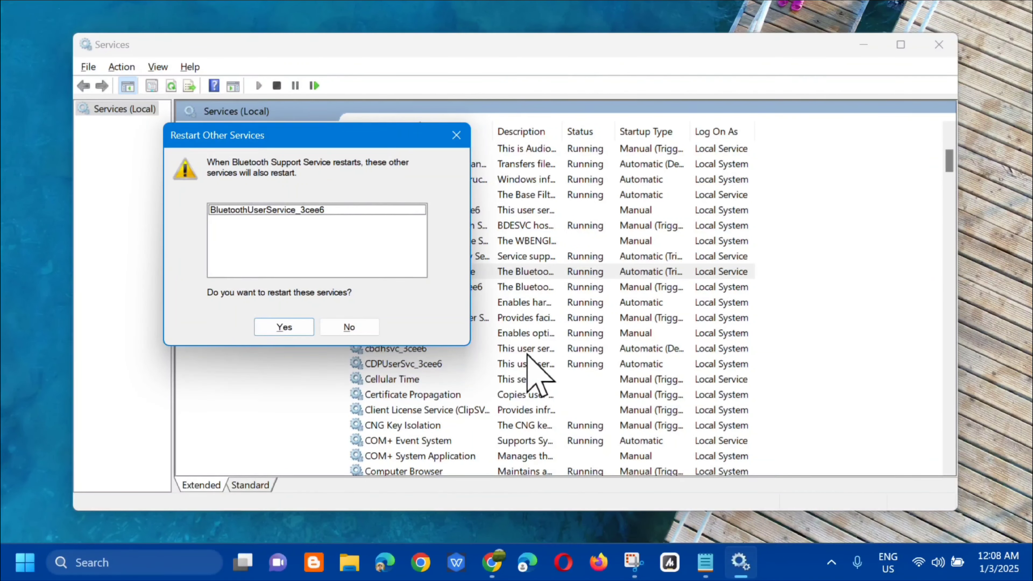
left_click(284, 327)
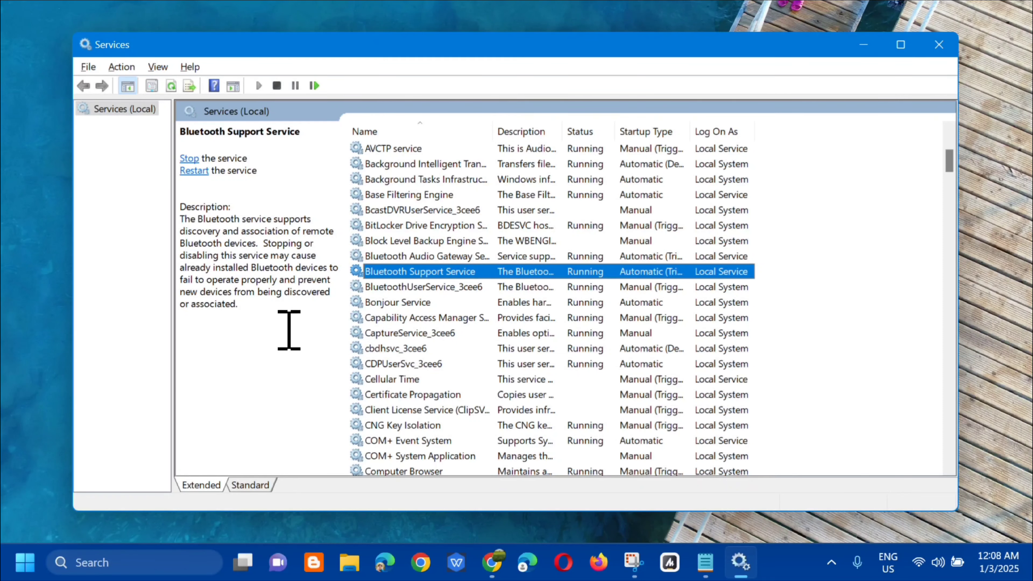
Step: Set the Bluetooth Support Service's startup type to Automatic, apply it and close the Services console
double_click(502, 270)
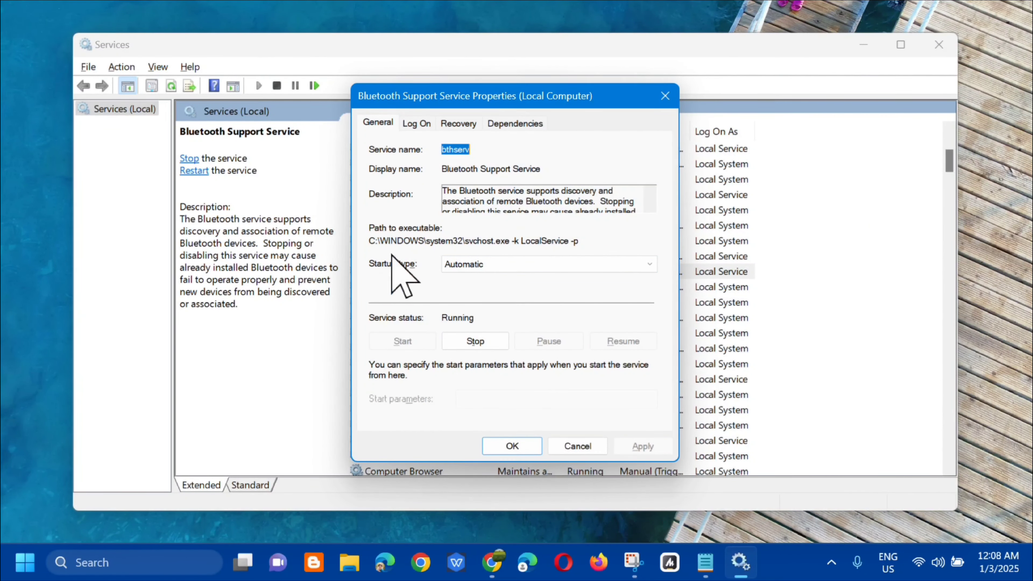
left_click(628, 266)
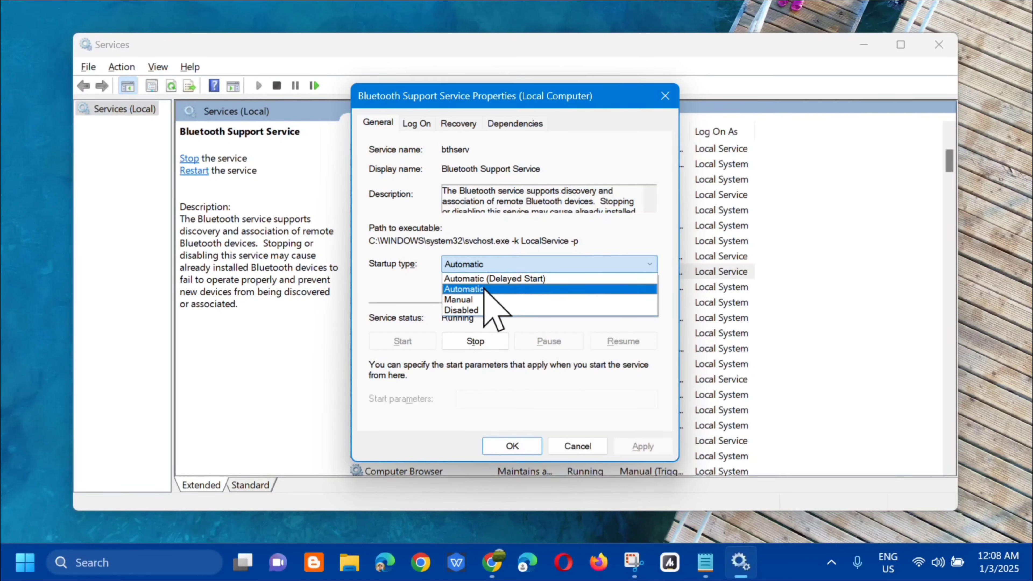
left_click(492, 289)
left_click(647, 449)
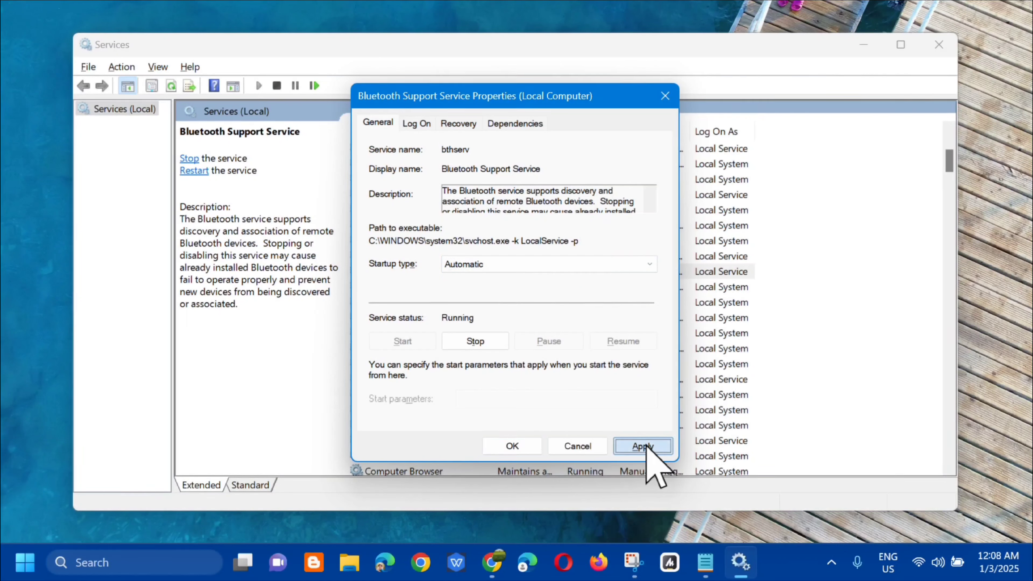
left_click(512, 447)
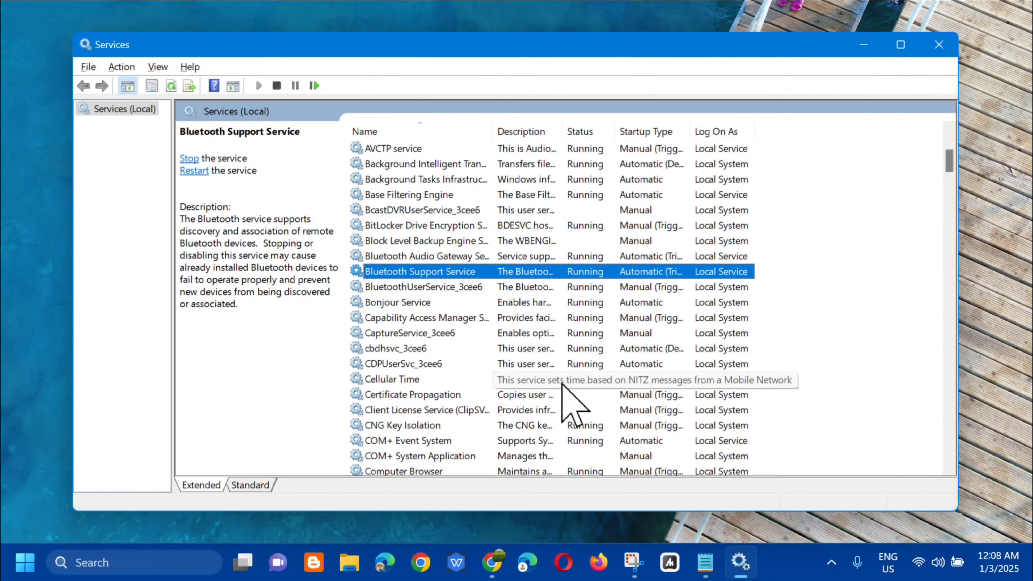
left_click(939, 44)
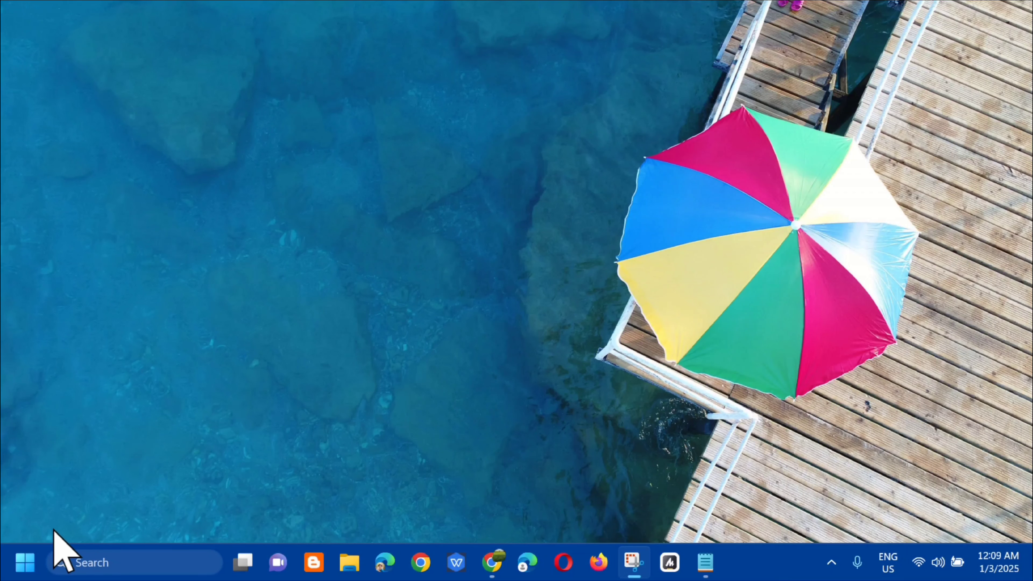
Step: Find and open the Settings app and go to its Bluetooth & devices page
left_click(25, 562)
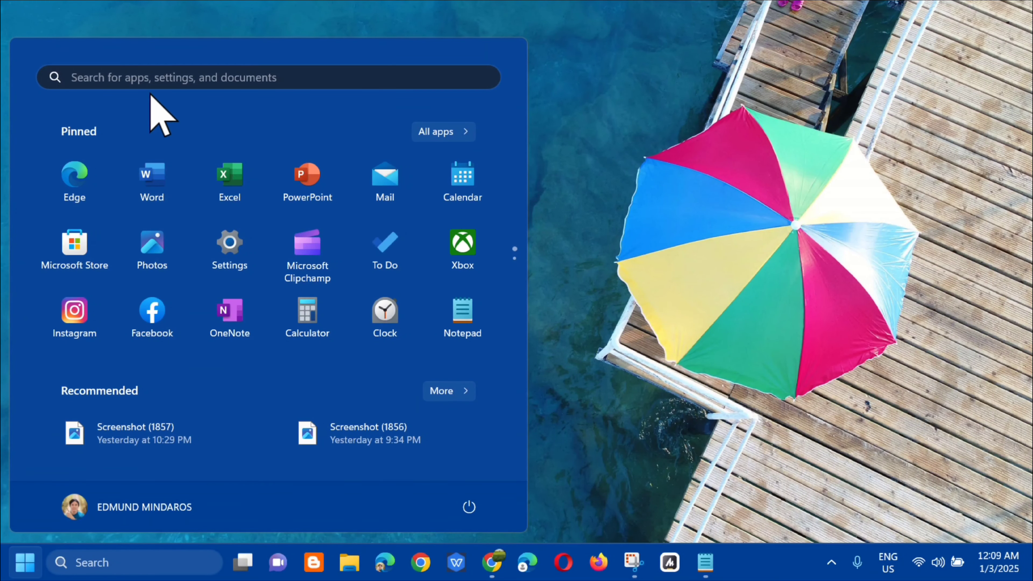
left_click(159, 77)
type("settings")
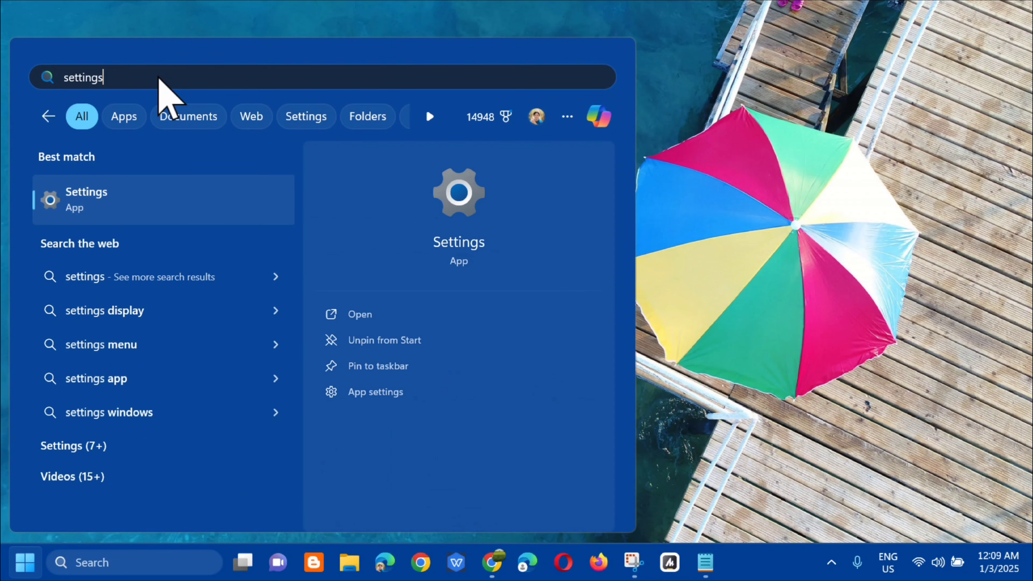
left_click(345, 311)
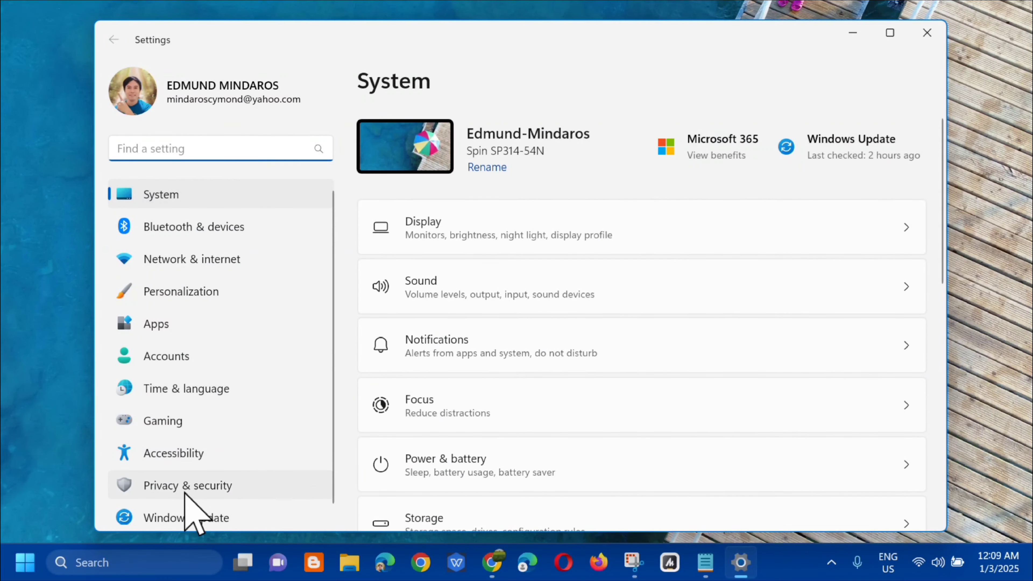
left_click(175, 231)
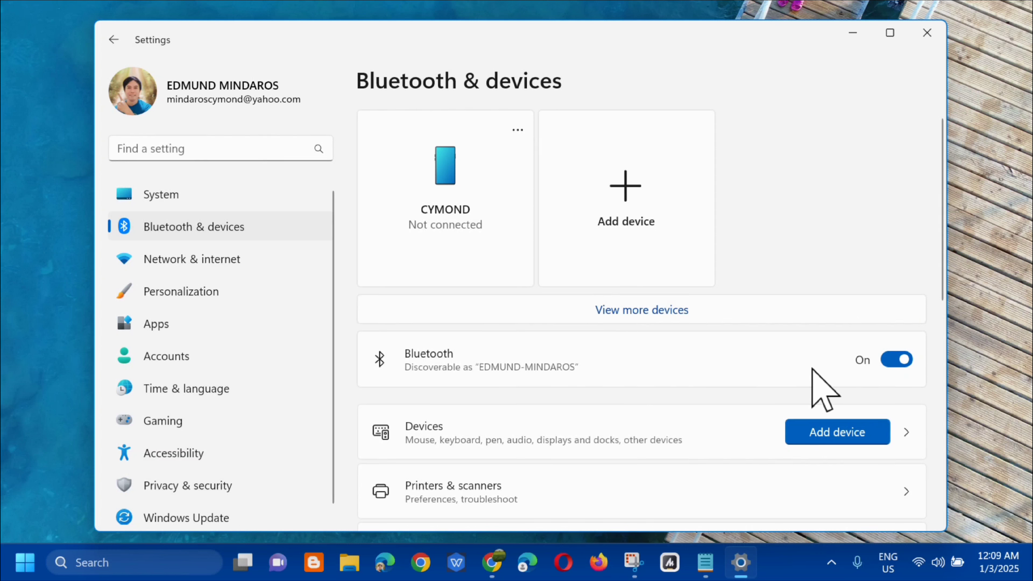
Step: Turn Bluetooth off and back on, and close Settings
left_click(891, 359)
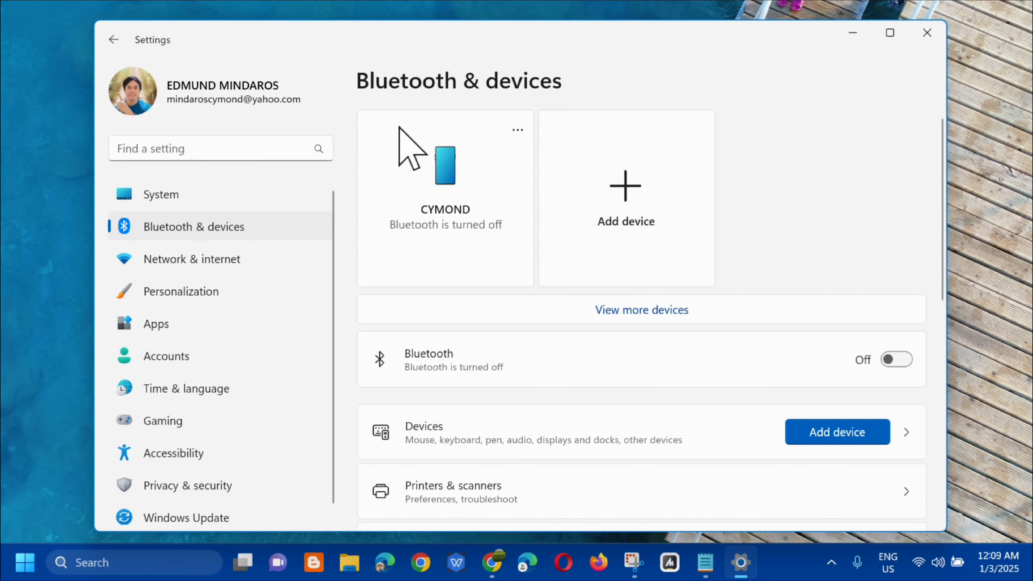
left_click(897, 360)
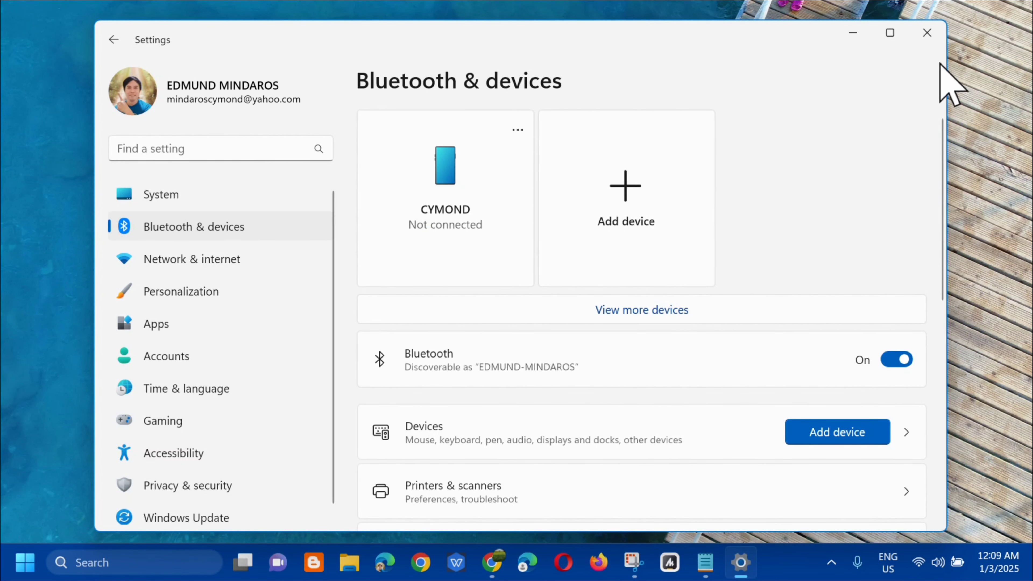
left_click(928, 33)
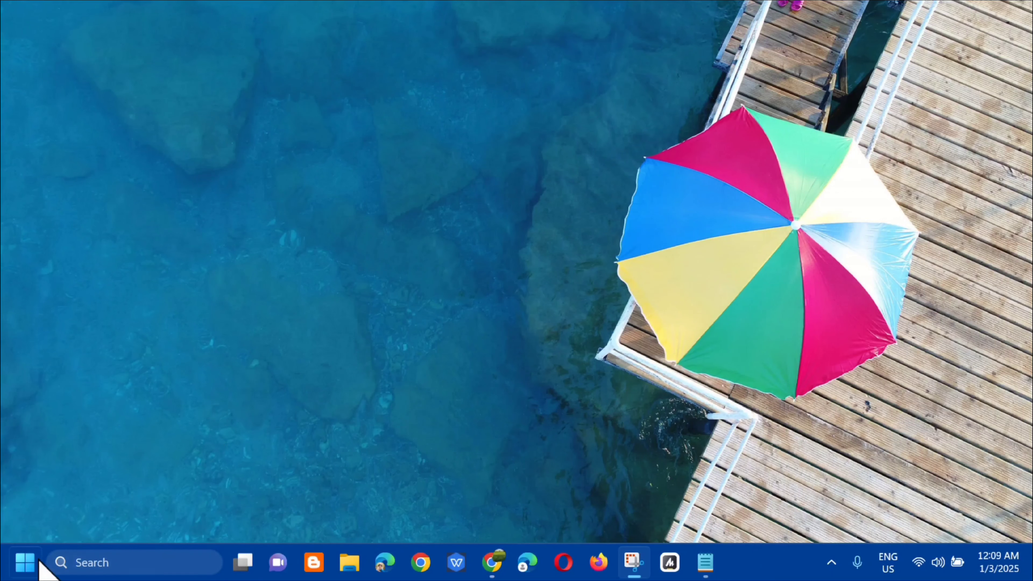
left_click(22, 561)
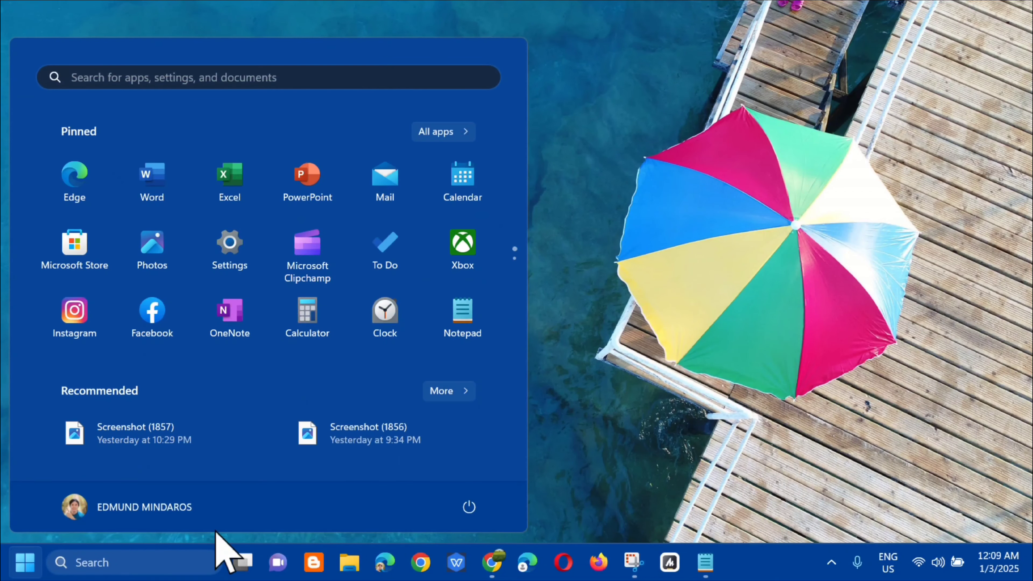
left_click(469, 507)
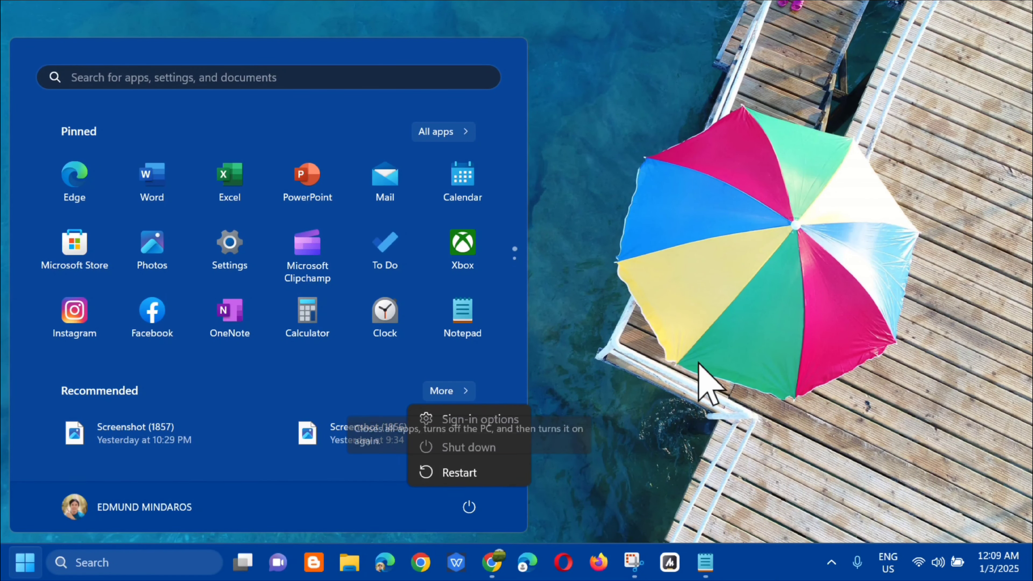
left_click(681, 364)
left_click(661, 342)
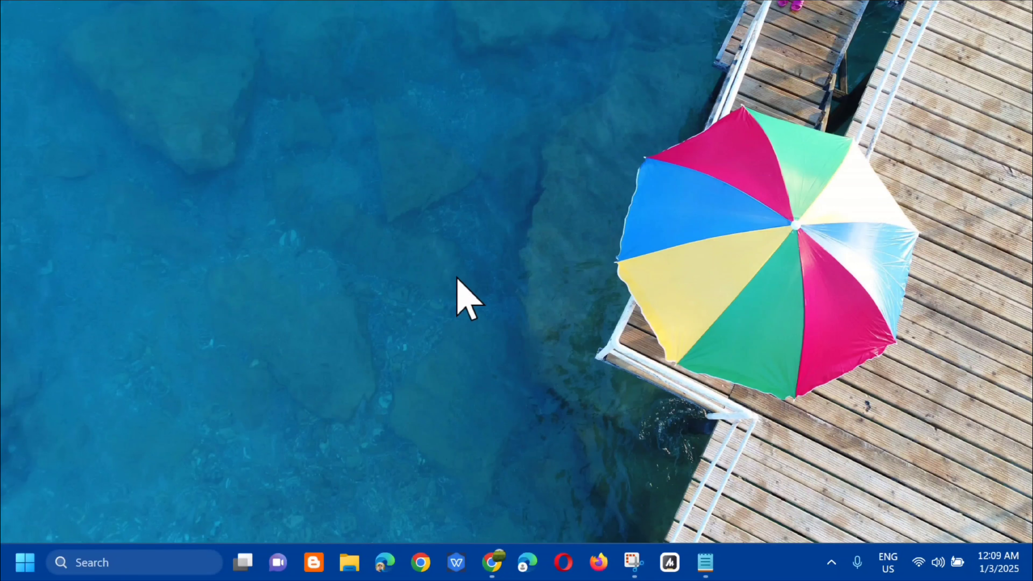
Step: Open Device Manager by running devmgmt.msc
key("super+r")
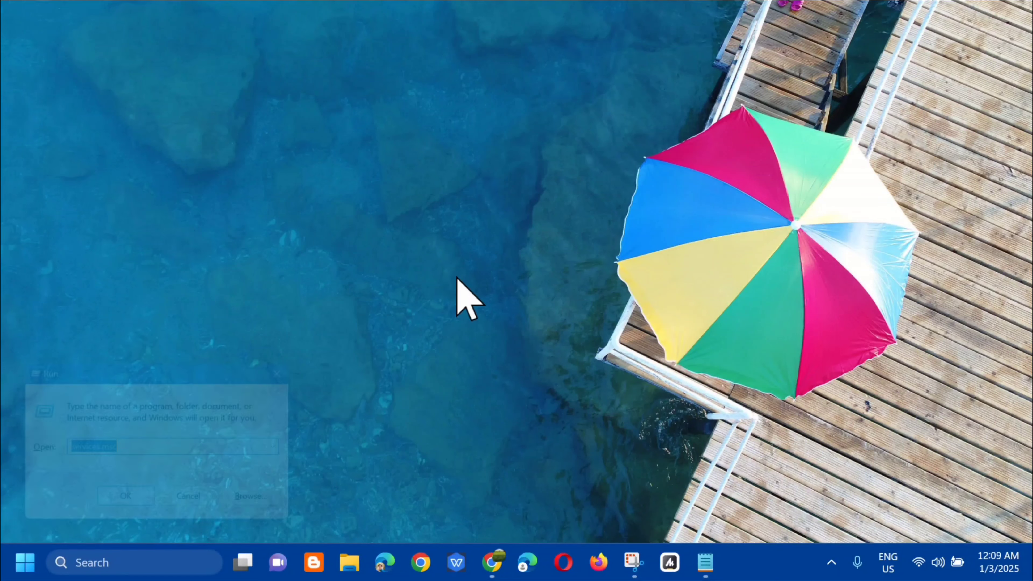
key("BackSpace")
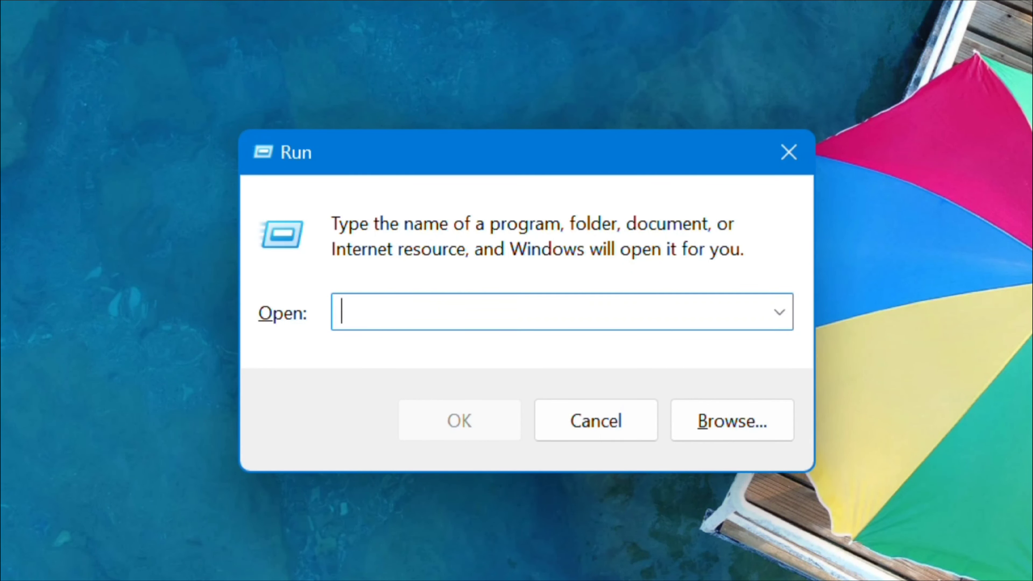
type("devmg")
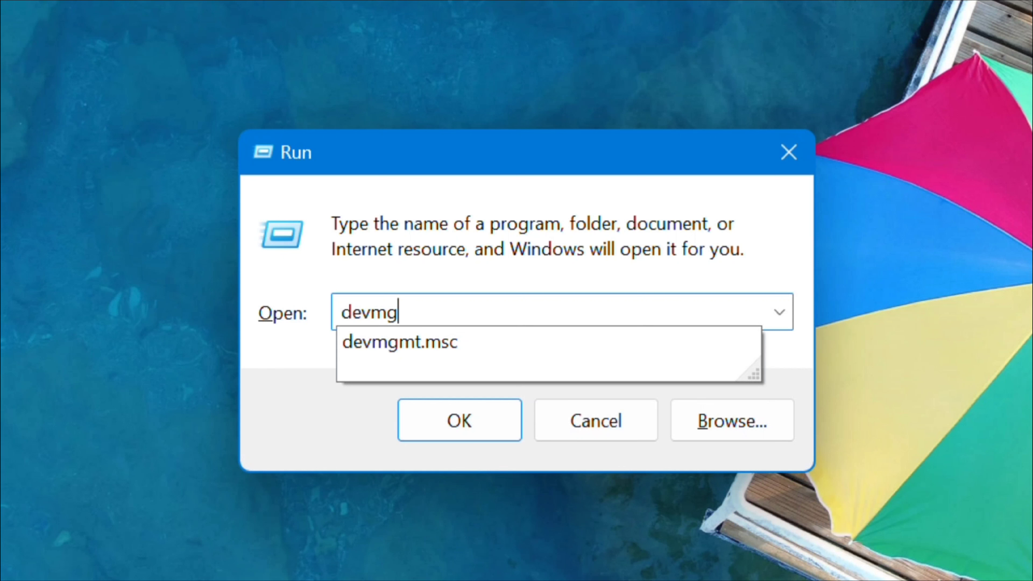
type("mt.msc")
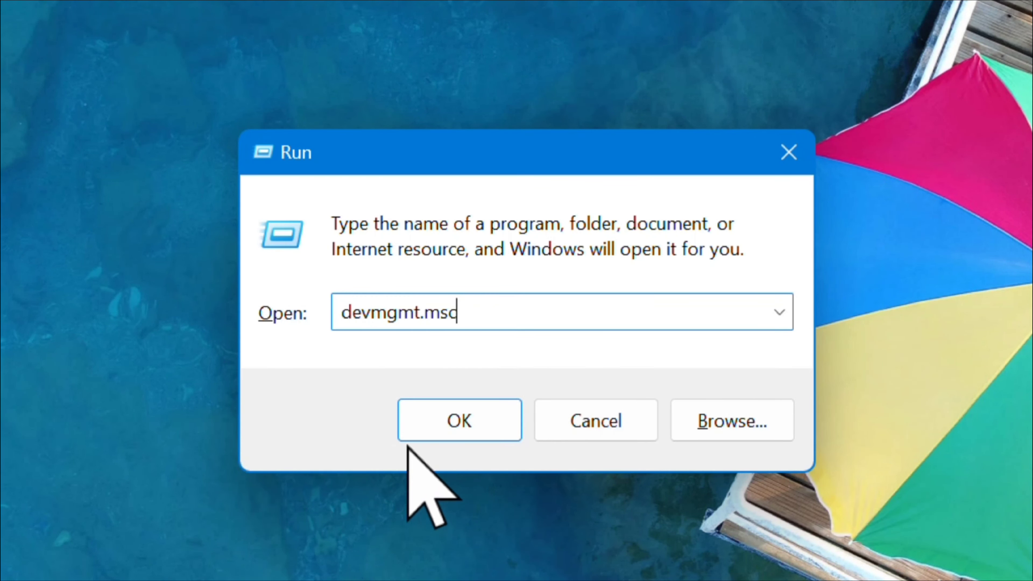
left_click(458, 419)
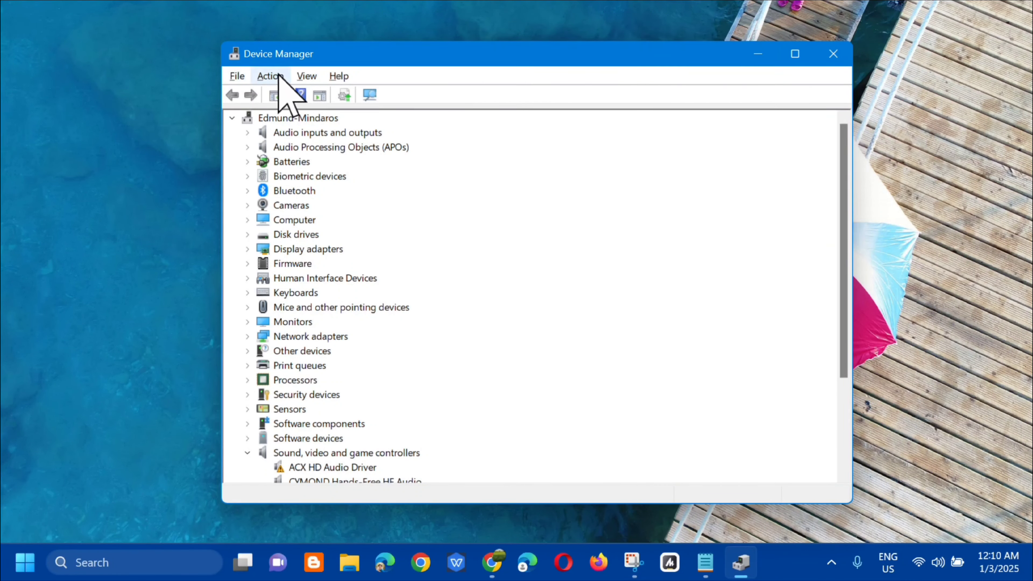
Step: Show hidden devices in Device Manager and expand the Bluetooth category
left_click(307, 76)
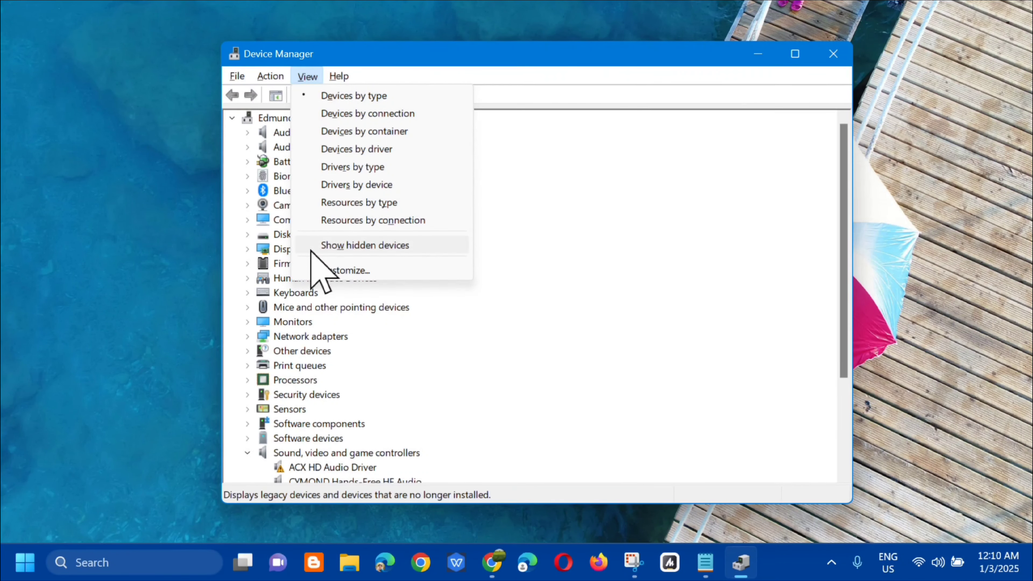
left_click(322, 246)
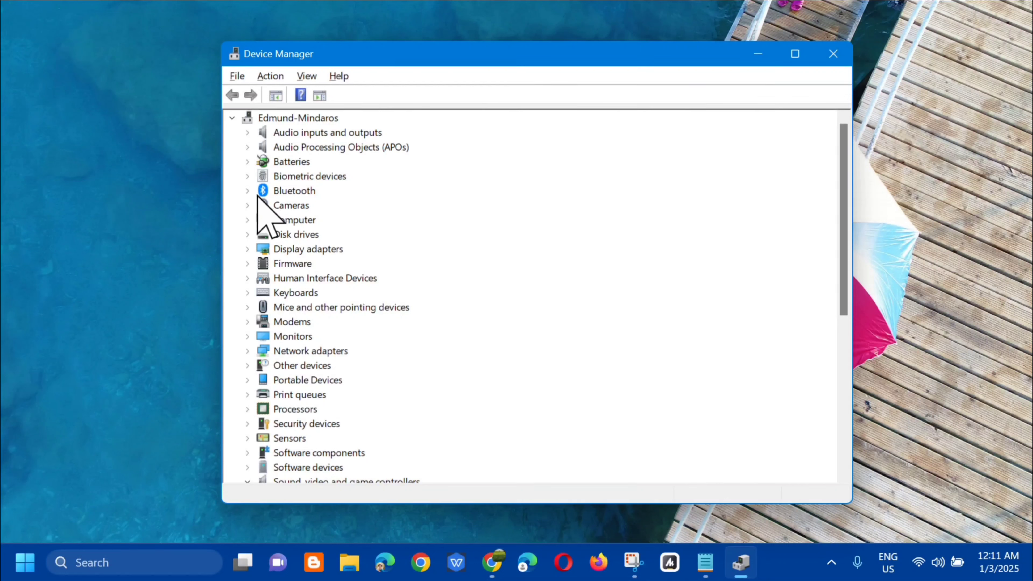
left_click(247, 190)
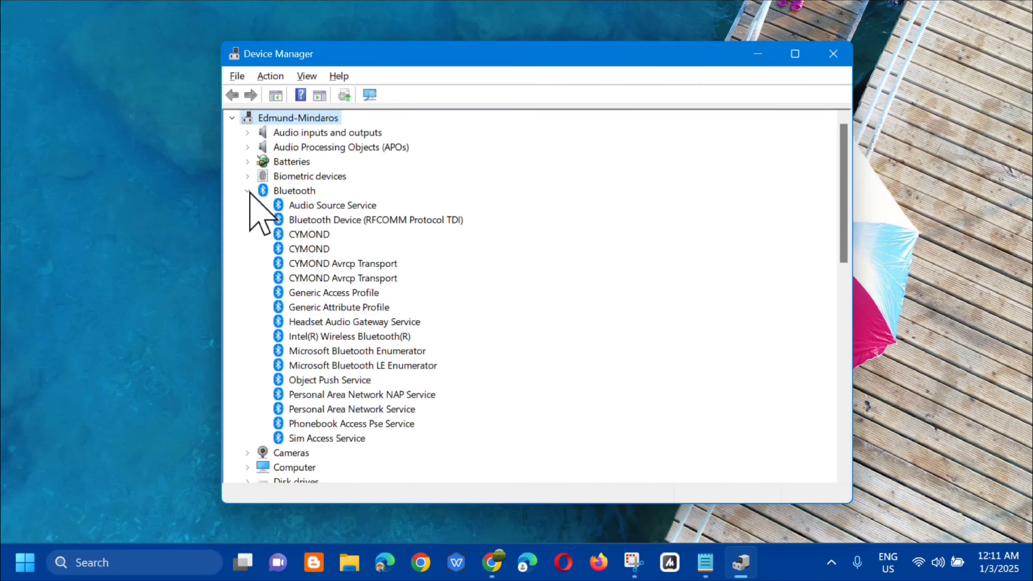
Step: Search automatically for an updated driver for Bluetooth Device (RFCOMM Protocol TDI), and close the wizard and Device Manager
right_click(397, 220)
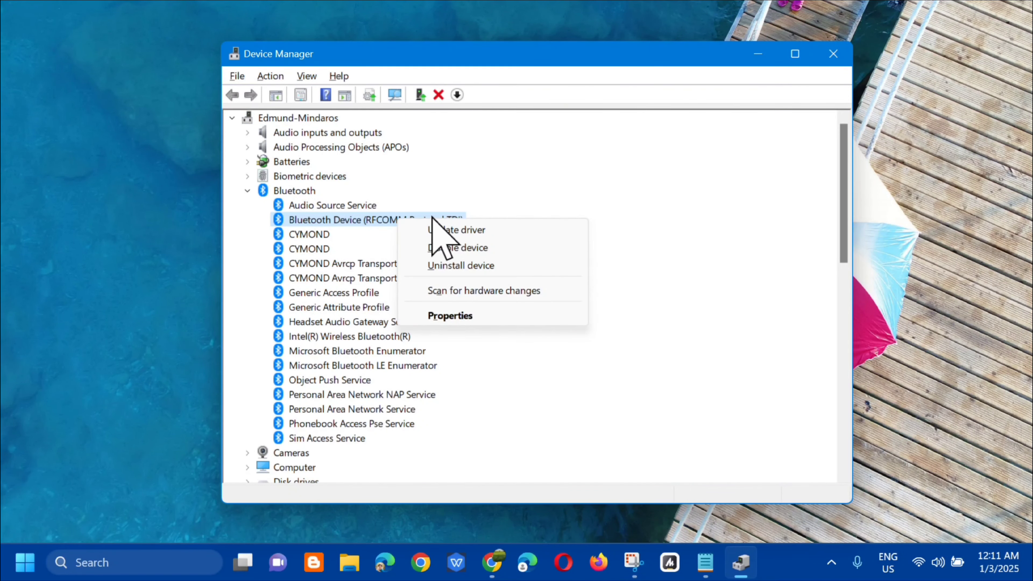
left_click(460, 230)
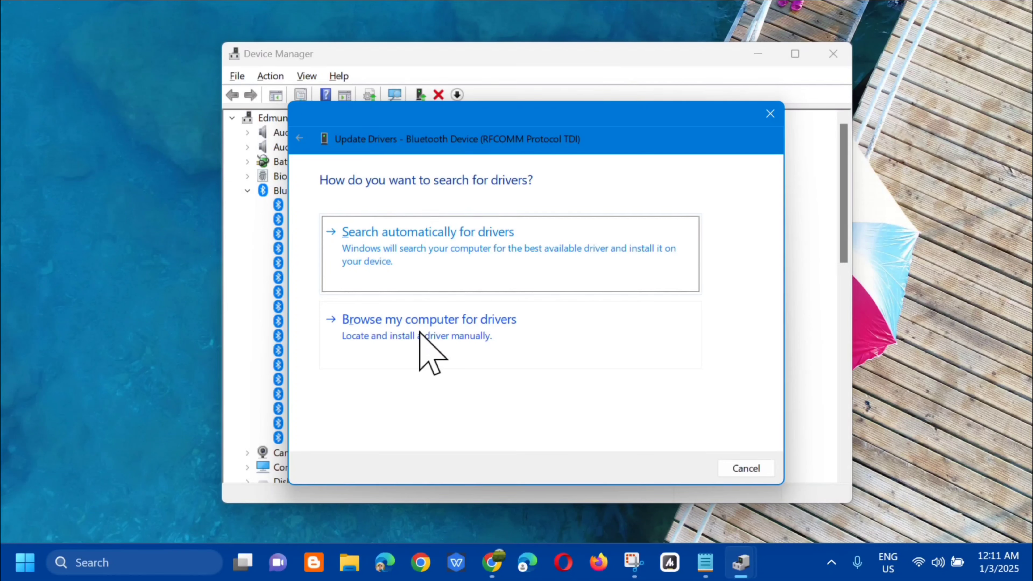
left_click(409, 245)
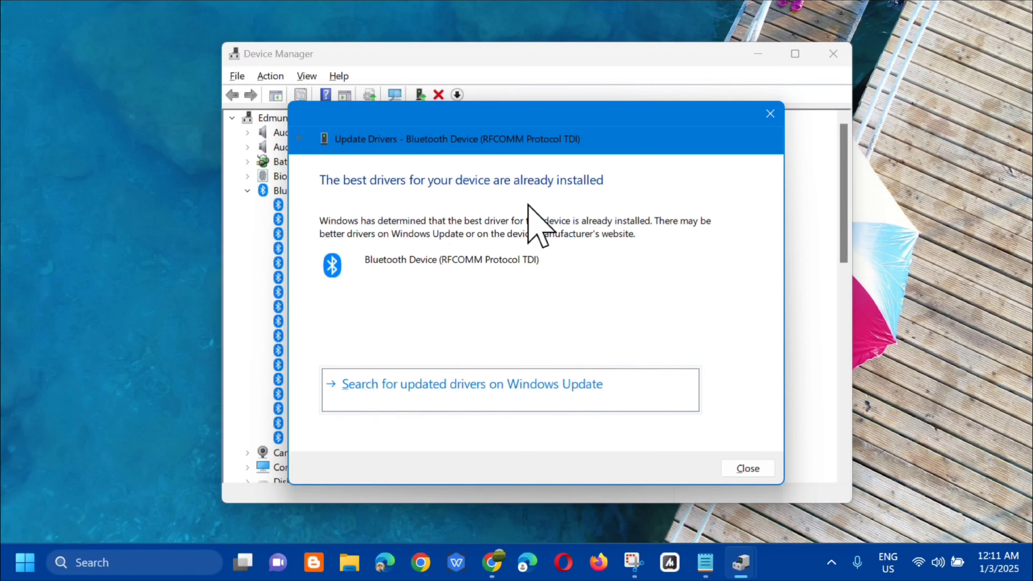
left_click(750, 473)
left_click(834, 54)
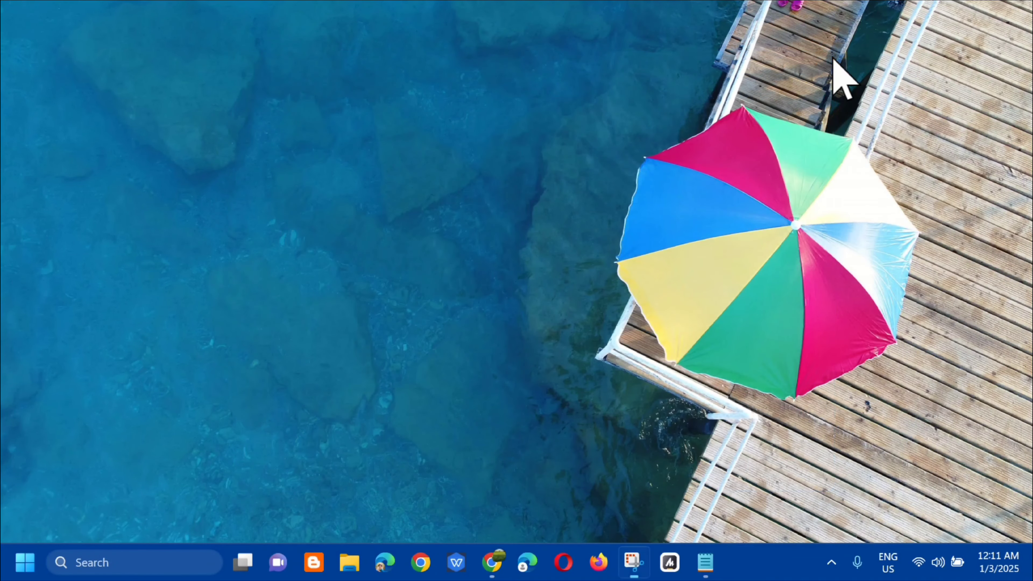
left_click(20, 562)
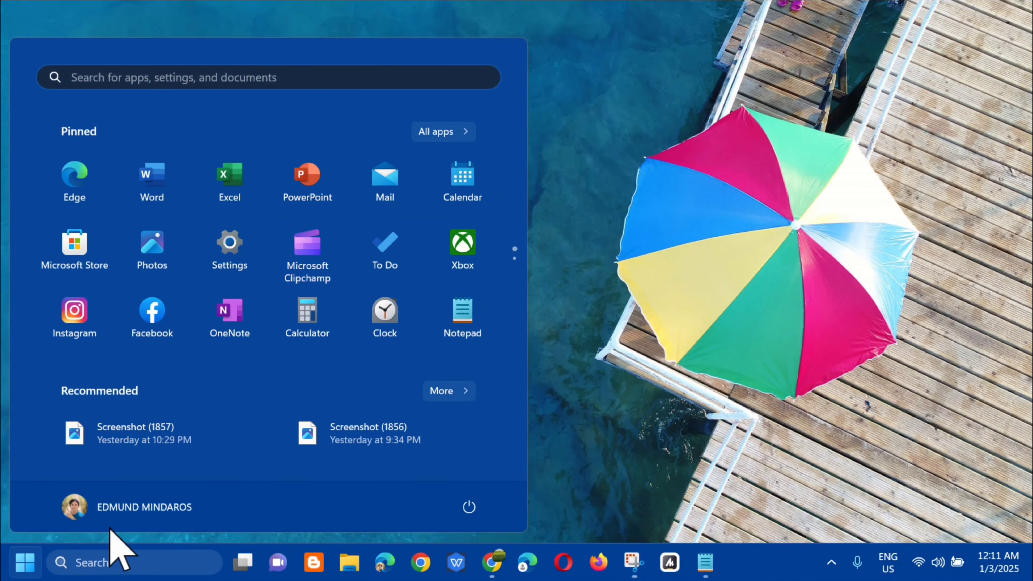
left_click(464, 507)
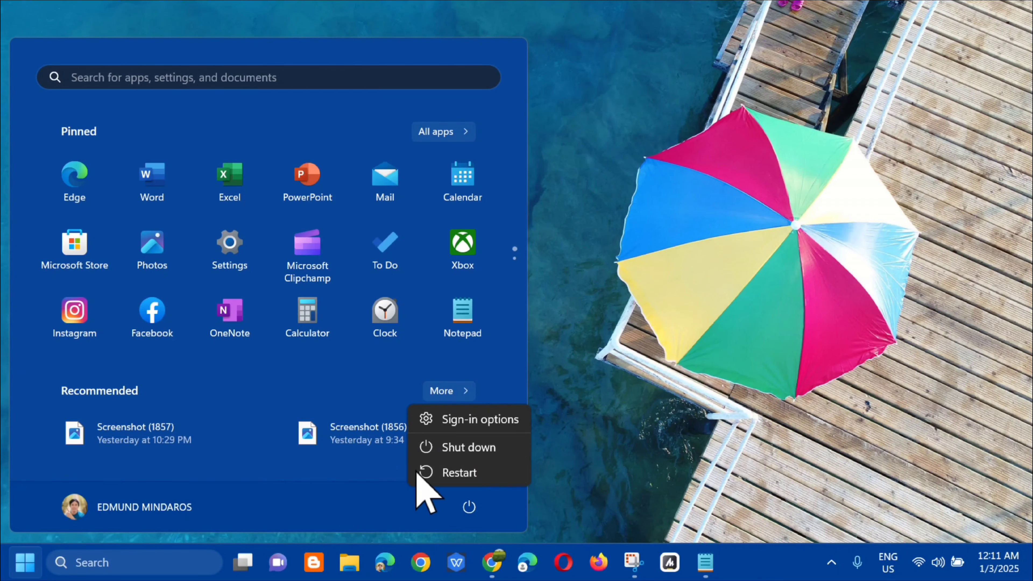
left_click(696, 339)
left_click(696, 340)
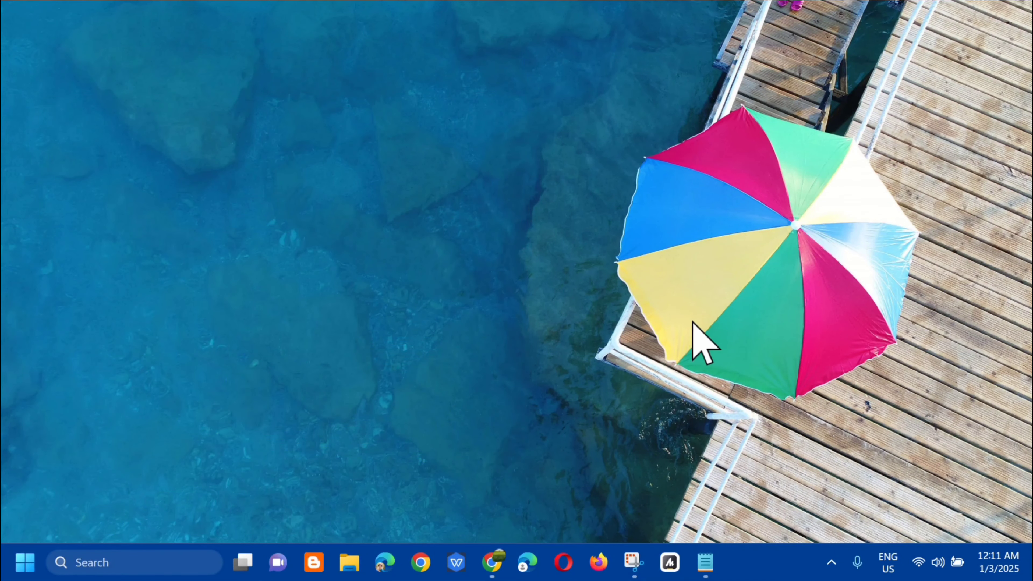